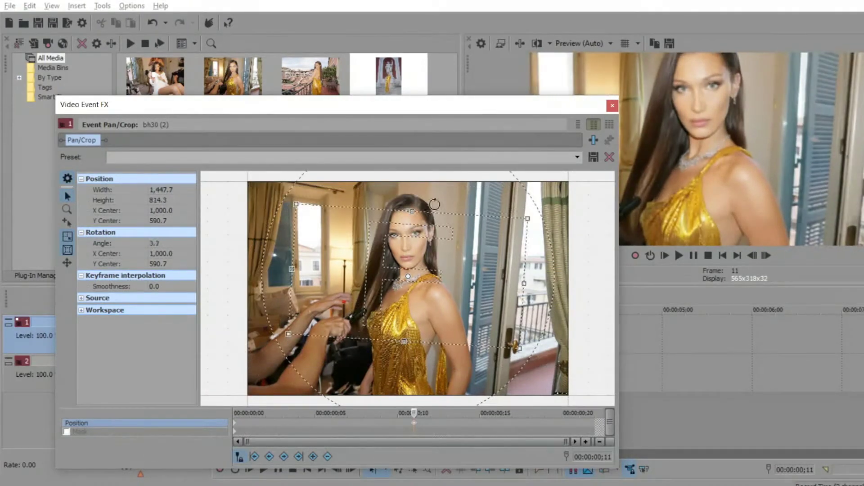
Step: Tilt bh30 (2)'s crop frame clockwise at the start and the opposite way at the end
{"action": "left_click_drag", "start_coordinate": [434, 205], "coordinate": [446, 209]}
{"action": "scroll", "coordinate": [445, 215], "scroll_direction": "up", "scroll_amount": 2}
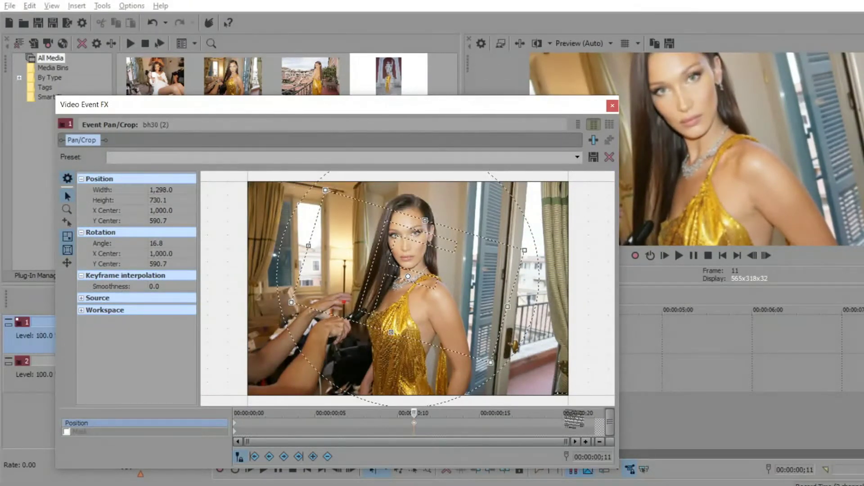
{"action": "left_click", "coordinate": [581, 420]}
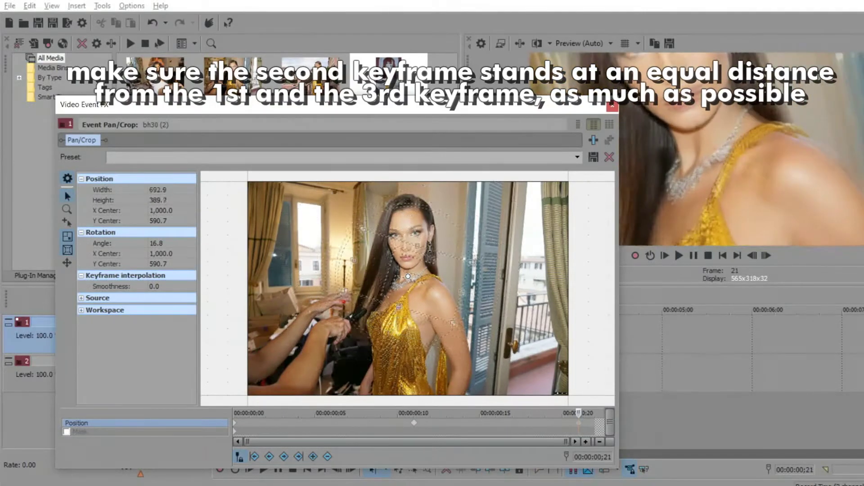
{"action": "left_click_drag", "start_coordinate": [442, 226], "coordinate": [393, 230]}
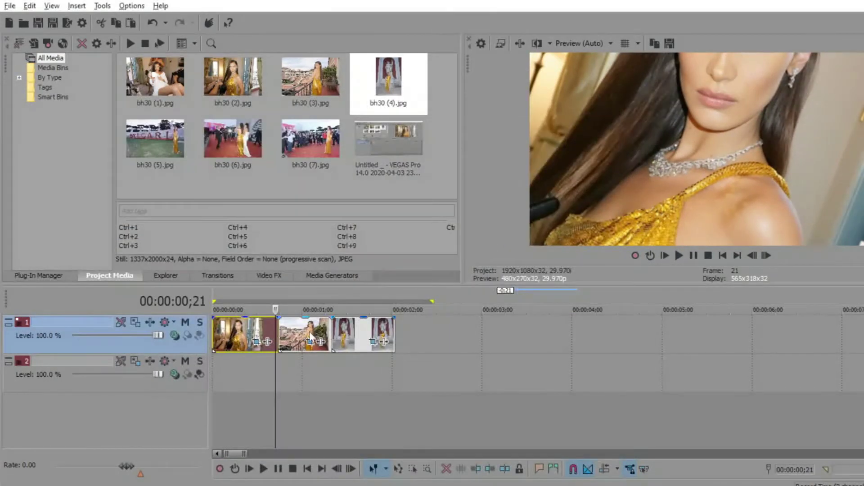
{"action": "left_click", "coordinate": [310, 340]}
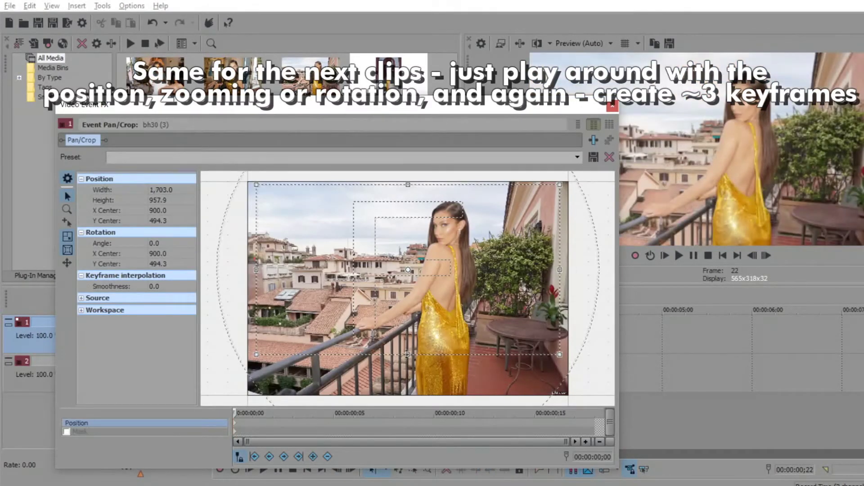
Step: Zoom in and tilt the balcony photo's crop frame for its keyframe
{"action": "left_click_drag", "start_coordinate": [560, 184], "coordinate": [523, 212]}
{"action": "mouse_move", "coordinate": [415, 180]}
{"action": "left_mouse_down"}
{"action": "mouse_move", "coordinate": [420, 213]}
{"action": "mouse_move", "coordinate": [446, 258]}
{"action": "left_mouse_up"}
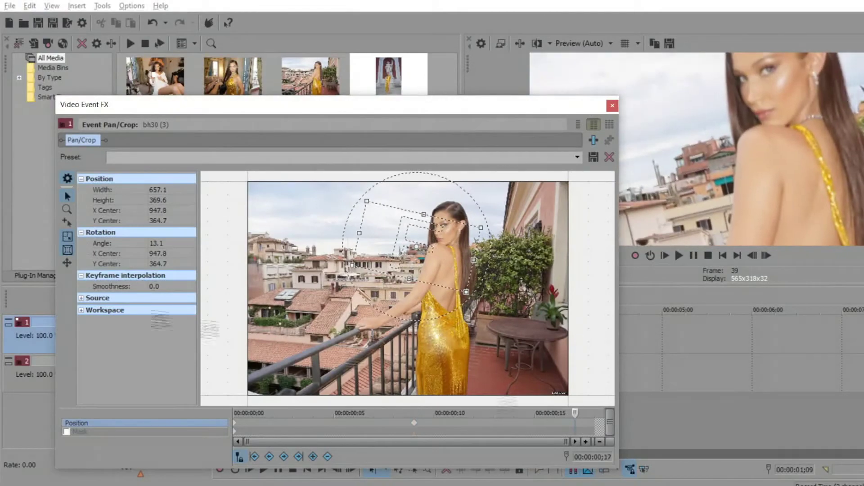
{"action": "left_click", "coordinate": [413, 422]}
Step: Frame the statue photo on her face at its middle frame, then preview playback
{"action": "left_click", "coordinate": [612, 105]}
{"action": "left_click", "coordinate": [343, 331]}
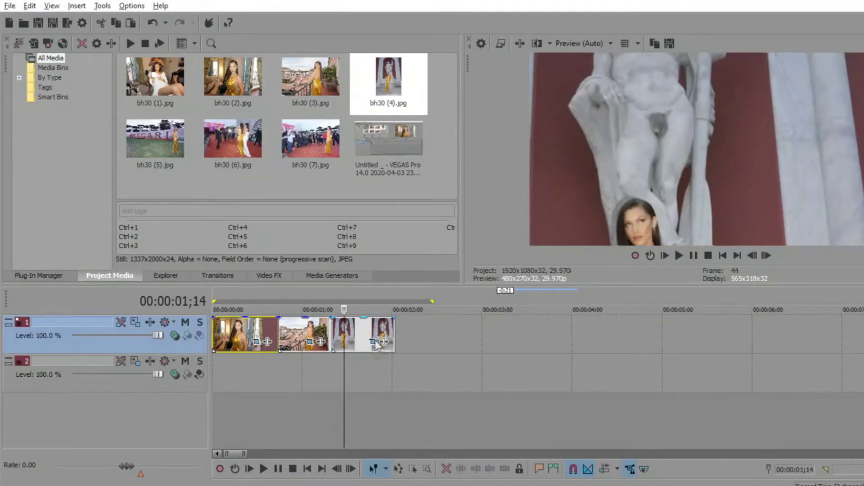
{"action": "left_click", "coordinate": [365, 321]}
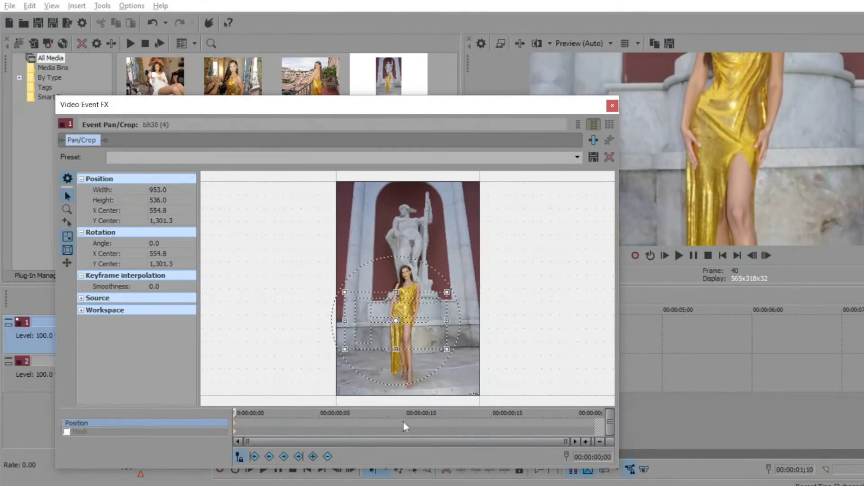
{"action": "left_click", "coordinate": [405, 423]}
{"action": "left_click_drag", "start_coordinate": [434, 259], "coordinate": [410, 283]}
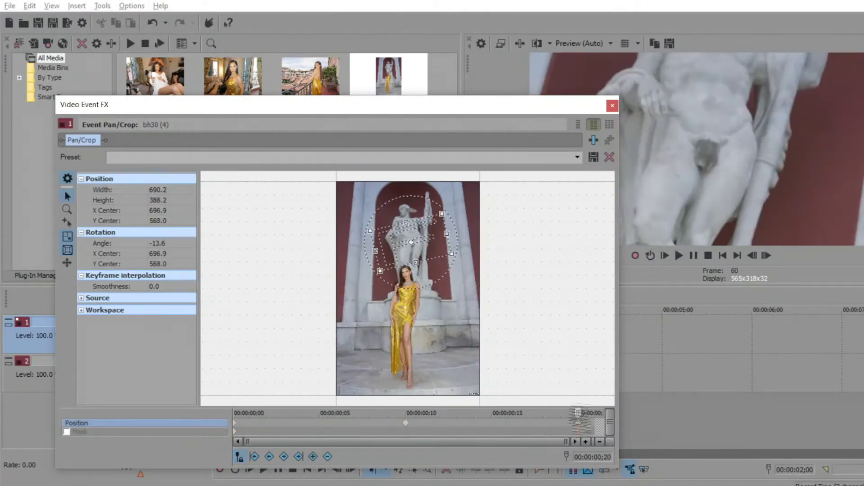
{"action": "left_click", "coordinate": [612, 105]}
Step: Create two in-between keyframes midway between bh30 (2)'s existing keyframes
{"action": "left_click", "coordinate": [259, 330]}
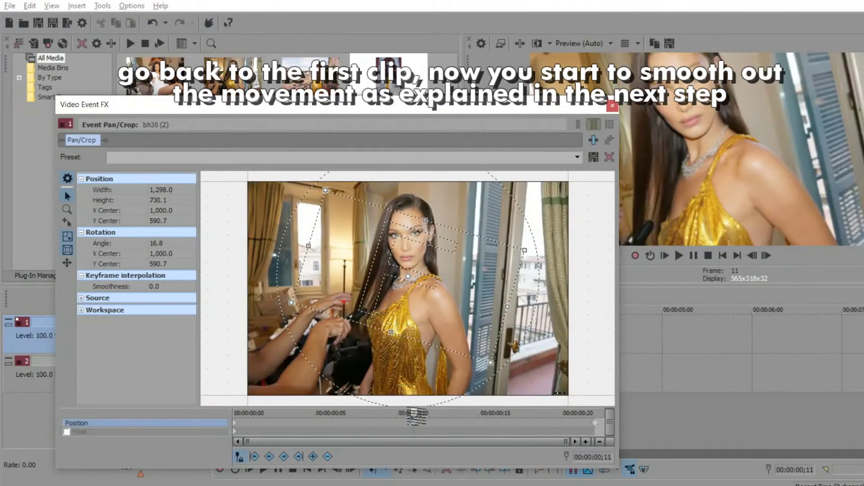
{"action": "left_click_drag", "start_coordinate": [419, 427], "coordinate": [332, 426]}
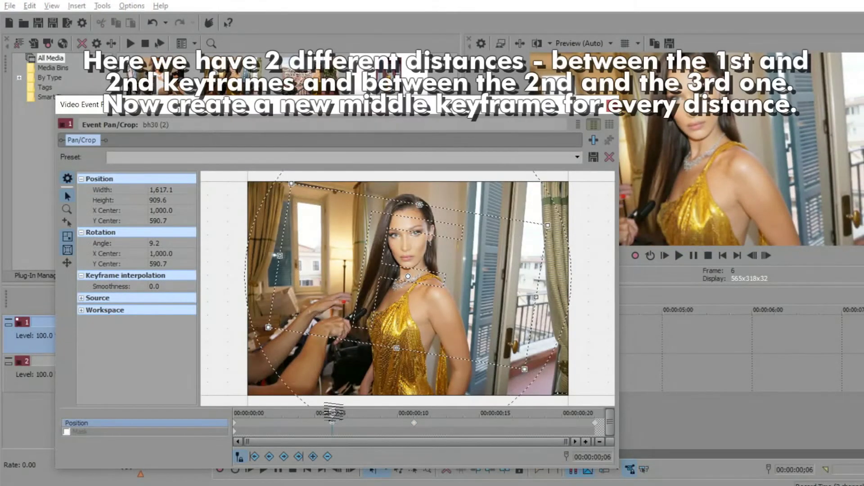
{"action": "left_click_drag", "start_coordinate": [333, 412], "coordinate": [496, 422]}
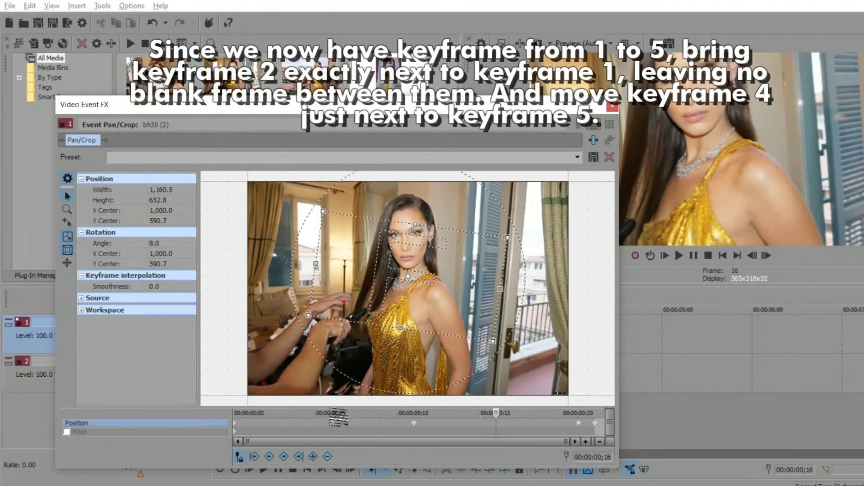
{"action": "left_click", "coordinate": [329, 422]}
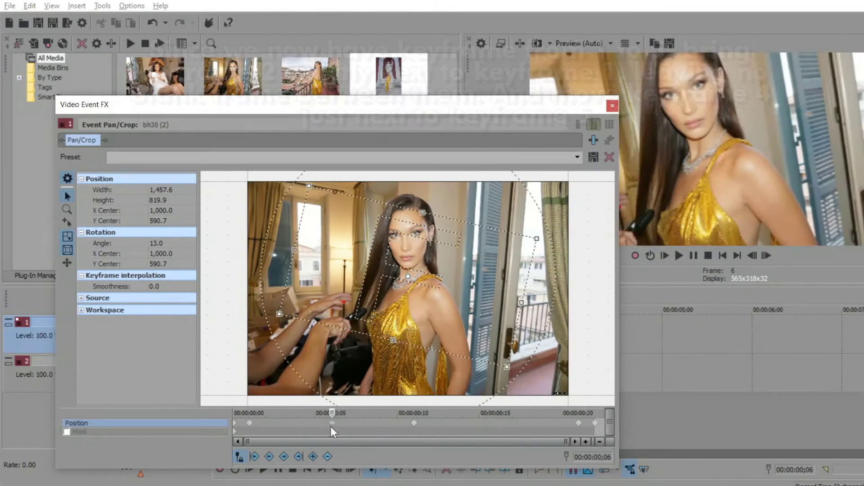
{"action": "left_click", "coordinate": [501, 423]}
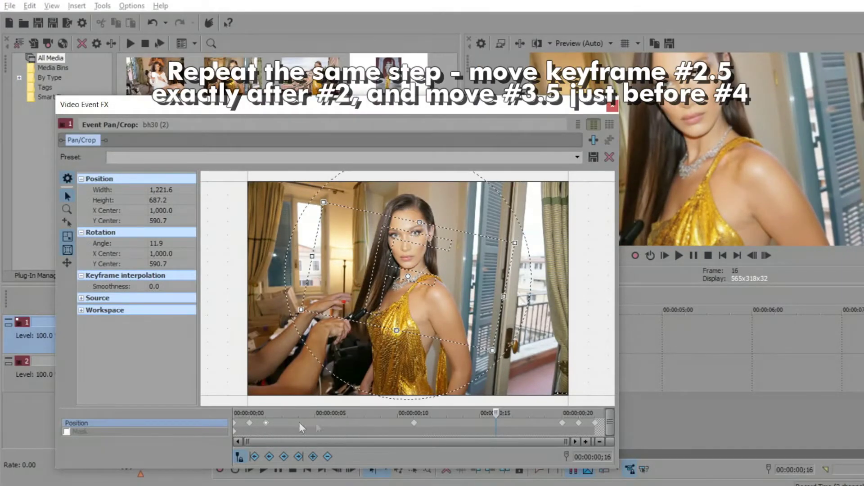
Step: Slide both in-between keyframes right beside their neighbouring keyframes
{"action": "left_click_drag", "start_coordinate": [299, 422], "coordinate": [347, 422]}
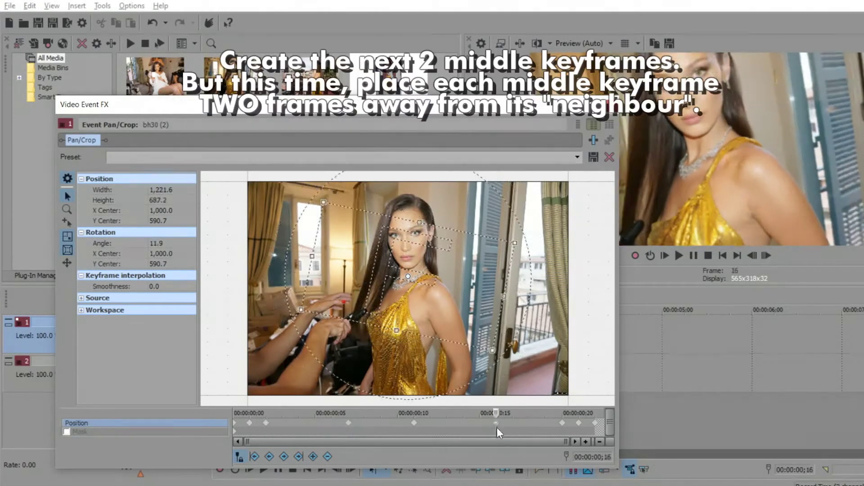
{"action": "mouse_move", "coordinate": [496, 423]}
{"action": "left_mouse_down"}
{"action": "mouse_move", "coordinate": [545, 423]}
{"action": "mouse_move", "coordinate": [529, 424]}
{"action": "left_mouse_up"}
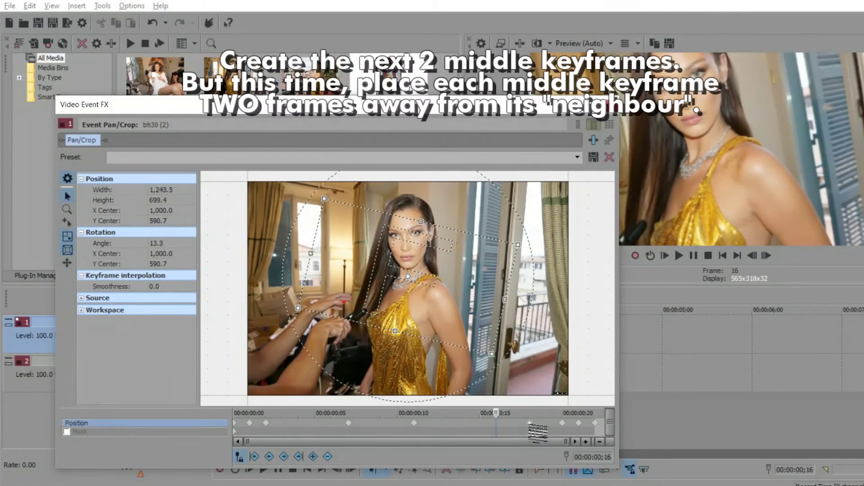
{"action": "left_click", "coordinate": [297, 424]}
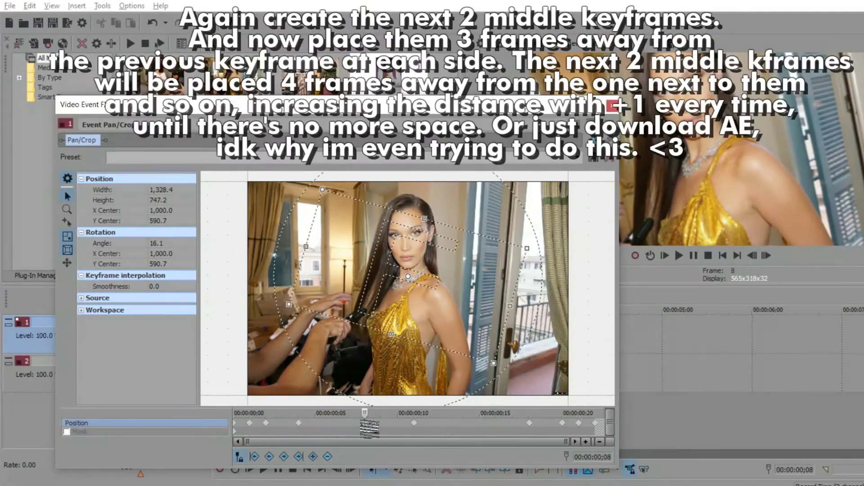
Step: Add keyframes at frames 8 and 14, moving the later one three frames from its neighbour
{"action": "left_click", "coordinate": [363, 424]}
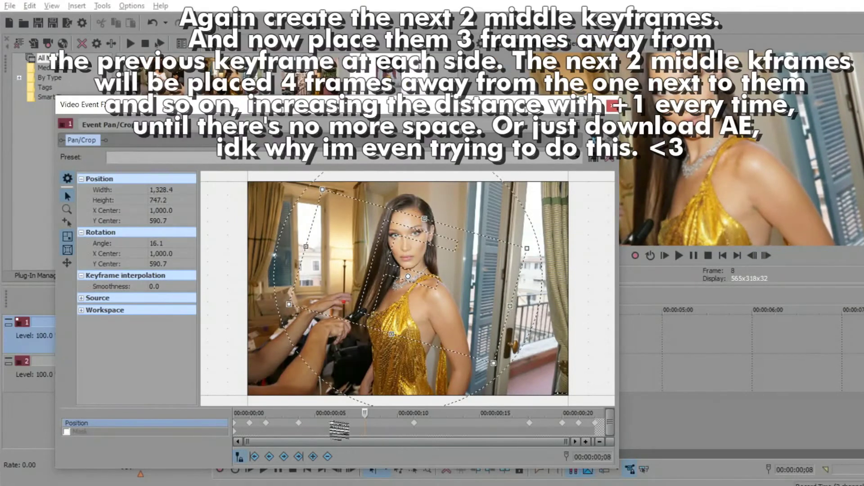
{"action": "left_click", "coordinate": [464, 424]}
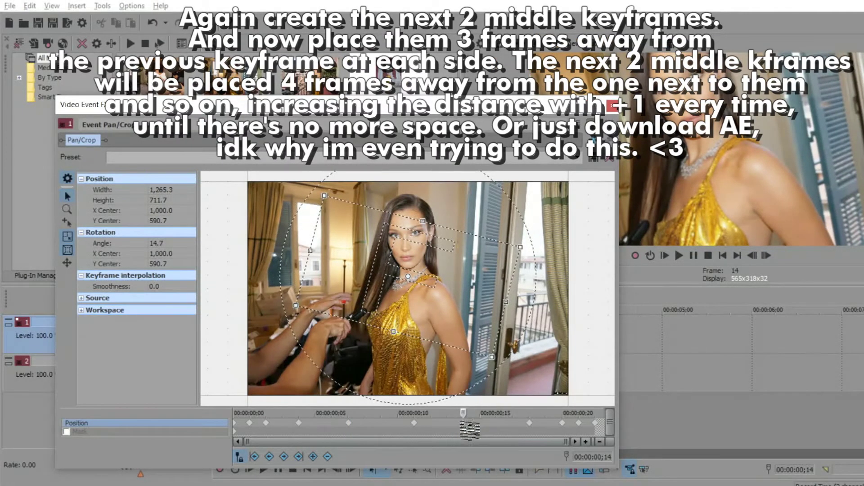
{"action": "left_click_drag", "start_coordinate": [494, 424], "coordinate": [482, 423]}
{"action": "left_click_drag", "start_coordinate": [472, 409], "coordinate": [445, 407]}
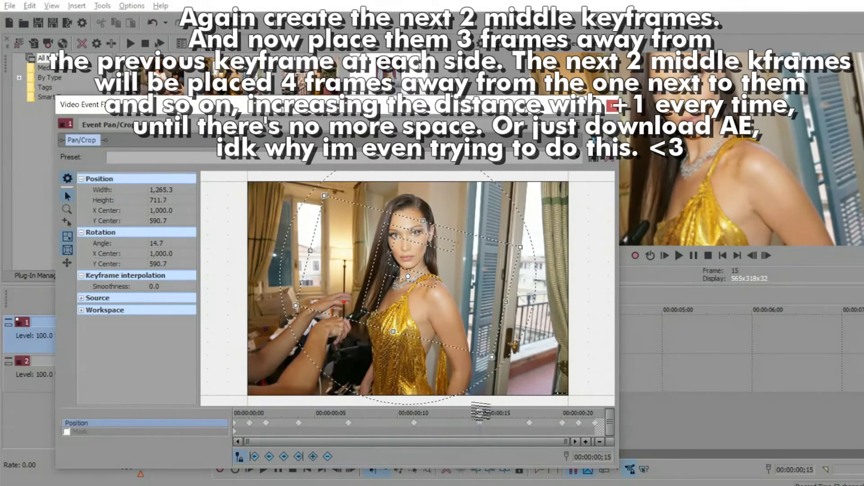
{"action": "left_click_drag", "start_coordinate": [463, 407], "coordinate": [348, 410]}
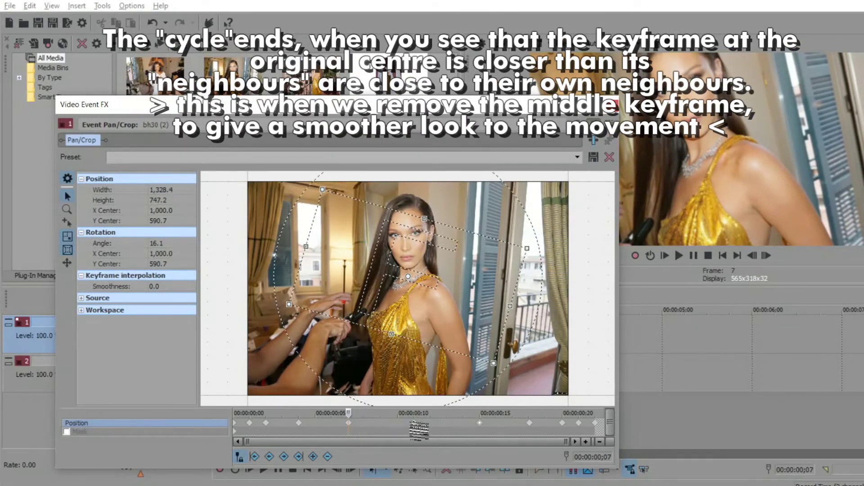
Step: Preview bh30 (2)'s animation, delete its frame-11 keyframe, and replay the smoothed motion
{"action": "key", "text": "Home"}
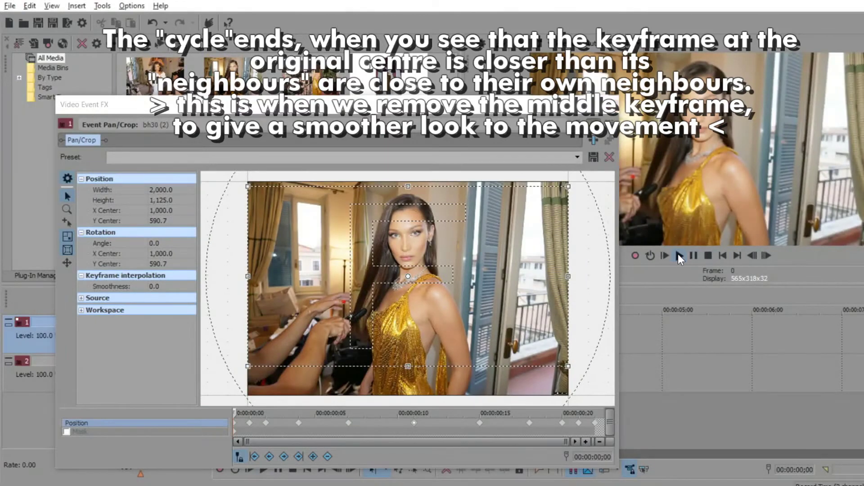
{"action": "left_click", "coordinate": [678, 254]}
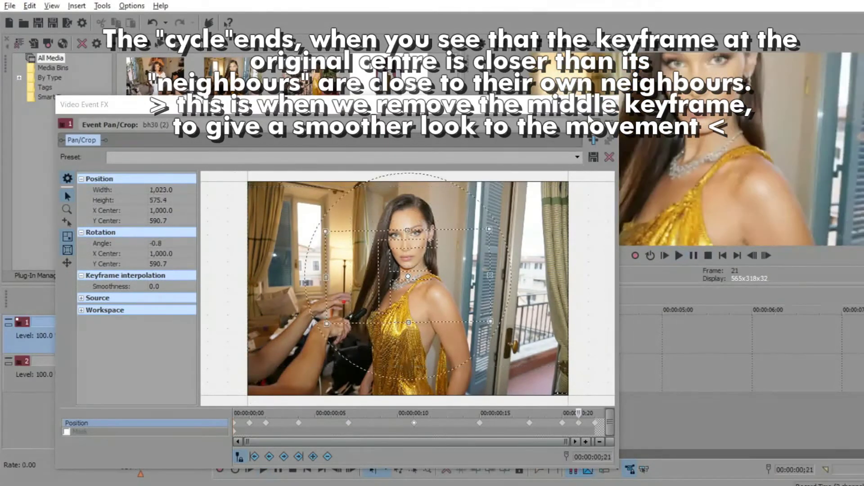
{"action": "left_click", "coordinate": [414, 423]}
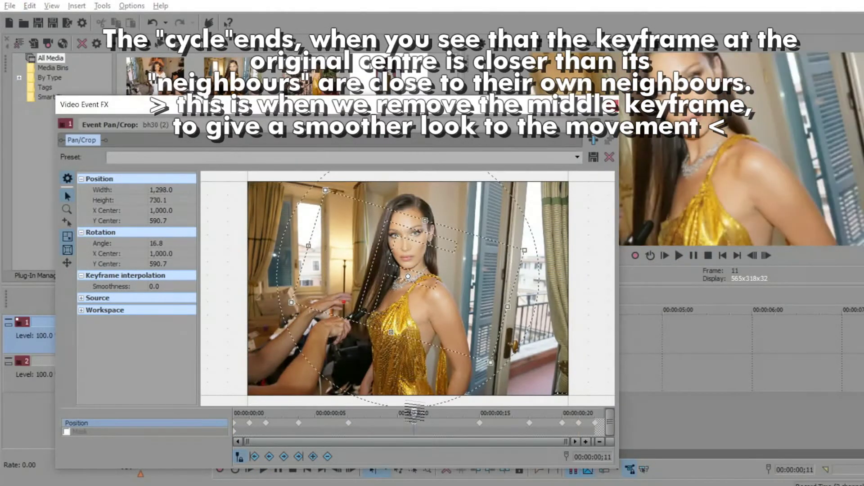
{"action": "right_click", "coordinate": [415, 422]}
{"action": "left_click", "coordinate": [442, 332]}
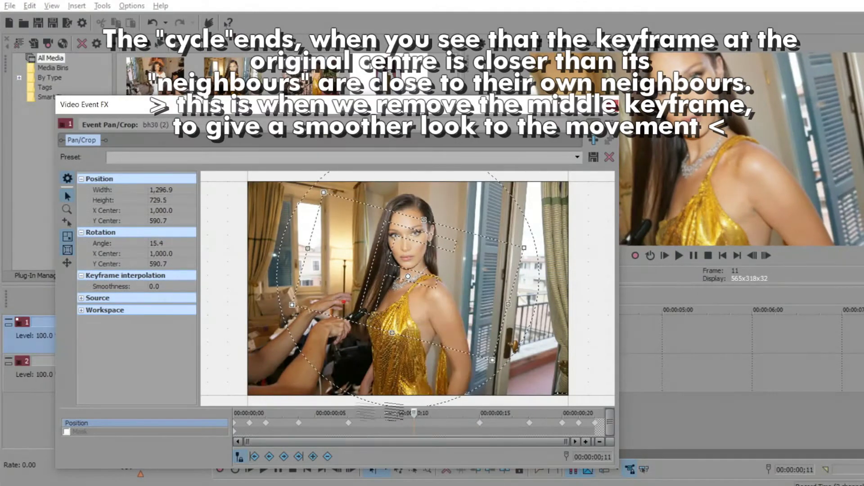
{"action": "key", "text": "space"}
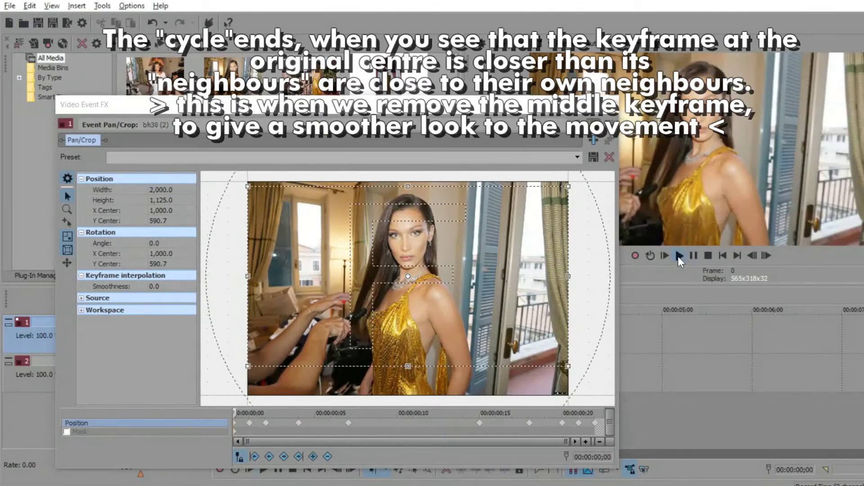
{"action": "left_click", "coordinate": [677, 256]}
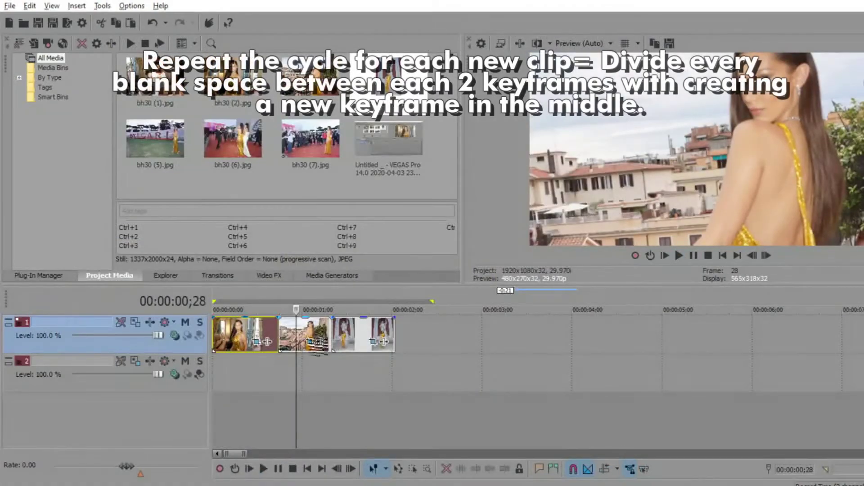
Step: Add in-between keyframes to bh30 (3)'s pan/crop, including one near ;05
{"action": "left_click", "coordinate": [315, 342]}
{"action": "left_click", "coordinate": [414, 424]}
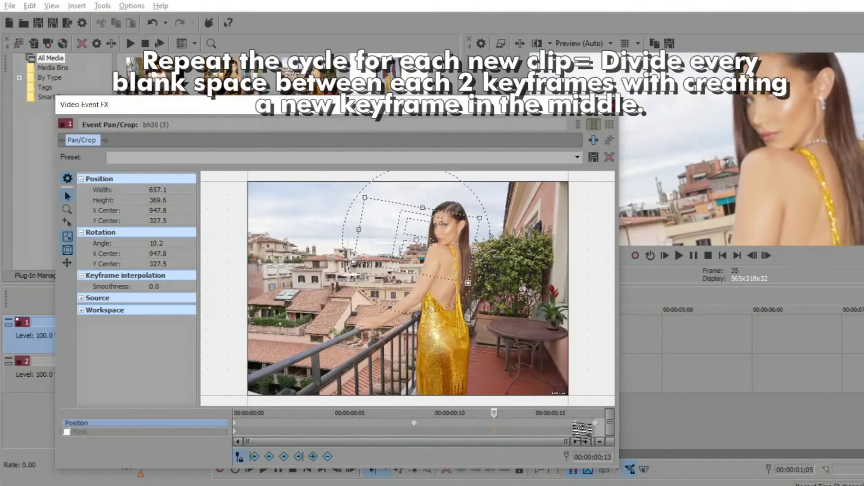
{"action": "double_click", "coordinate": [575, 423]}
{"action": "left_click", "coordinate": [332, 413]}
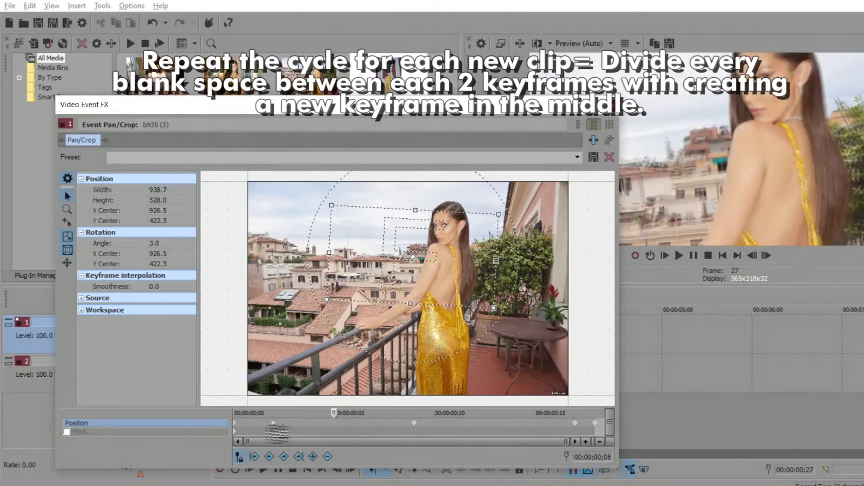
{"action": "double_click", "coordinate": [338, 424]}
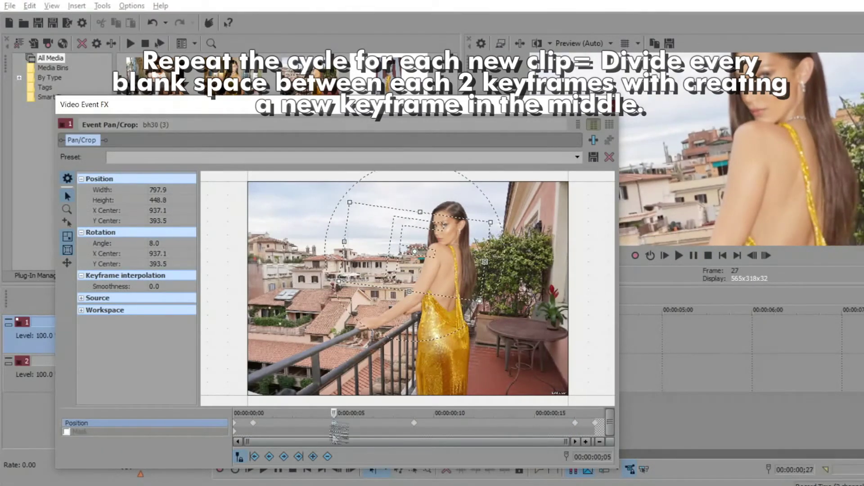
Step: Shift a later bh30 (3) keyframe toward the end and the ;06 keyframe earlier
{"action": "left_click", "coordinate": [493, 422]}
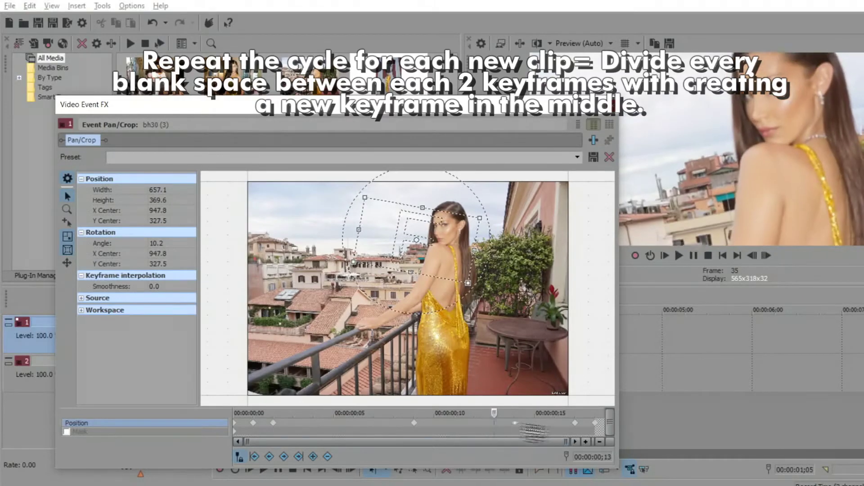
{"action": "left_click_drag", "start_coordinate": [533, 425], "coordinate": [555, 424]}
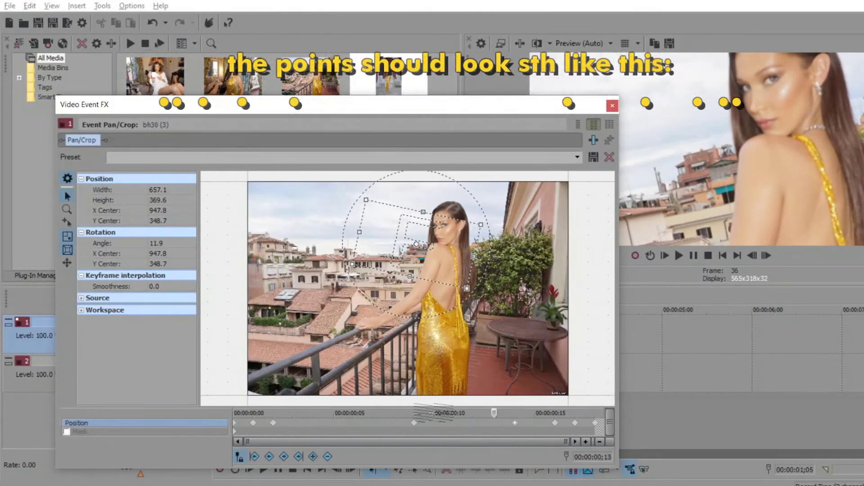
{"action": "left_click", "coordinate": [350, 414]}
{"action": "left_click_drag", "start_coordinate": [356, 424], "coordinate": [312, 423]}
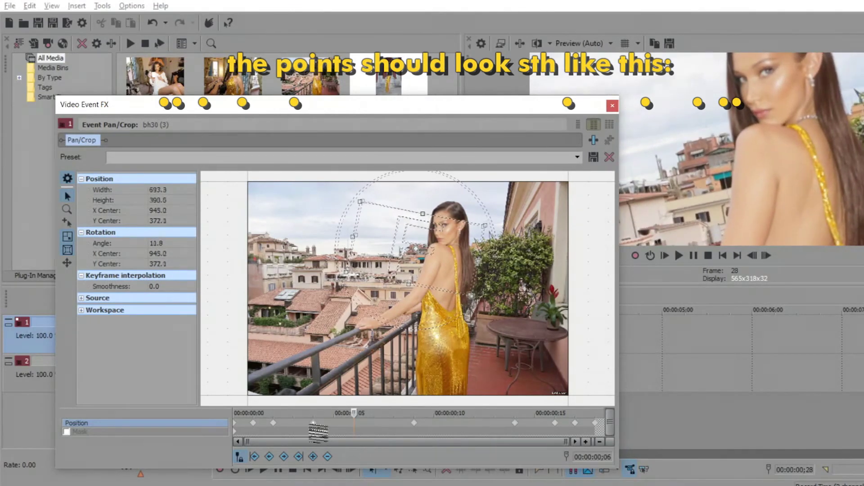
{"action": "left_click", "coordinate": [373, 413]}
{"action": "left_click", "coordinate": [473, 413]}
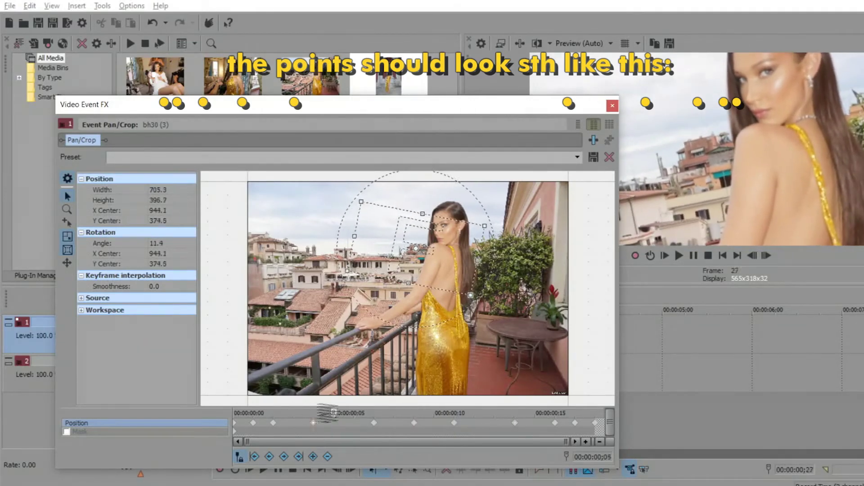
{"action": "left_click", "coordinate": [373, 414]}
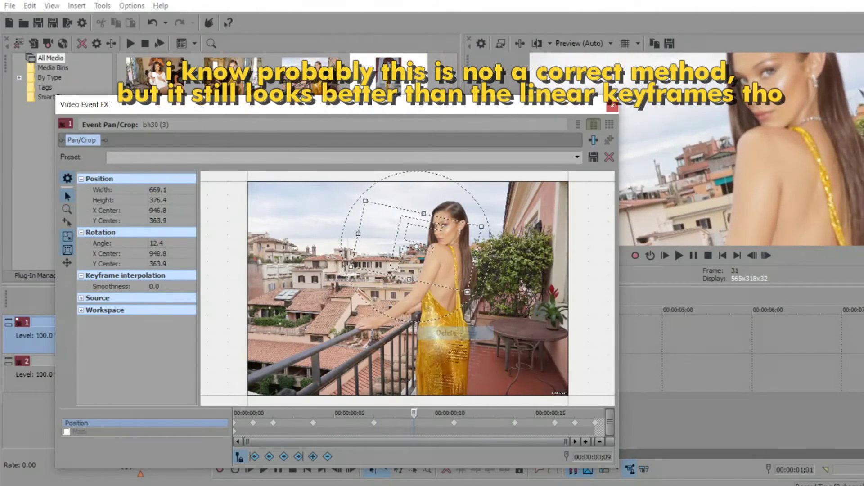
Step: Preview the animation and add an in-between keyframe to bh30 (4)'s pan/crop
{"action": "left_click", "coordinate": [678, 256]}
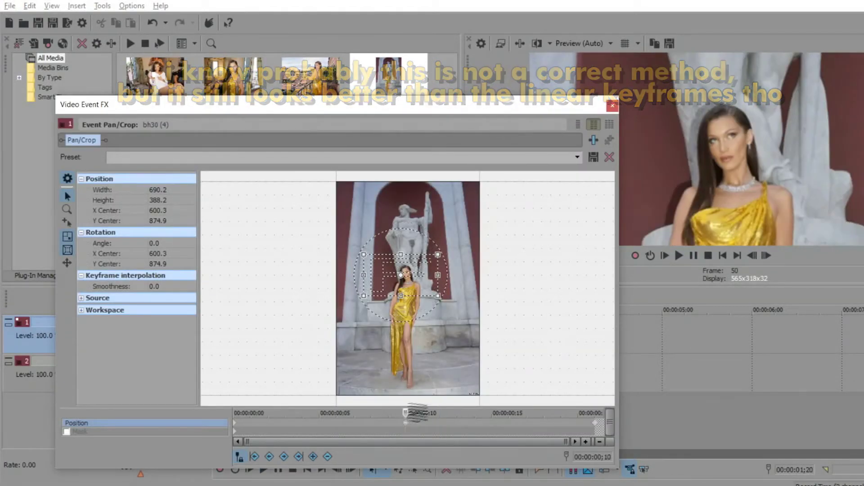
{"action": "left_click_drag", "start_coordinate": [409, 413], "coordinate": [493, 412]}
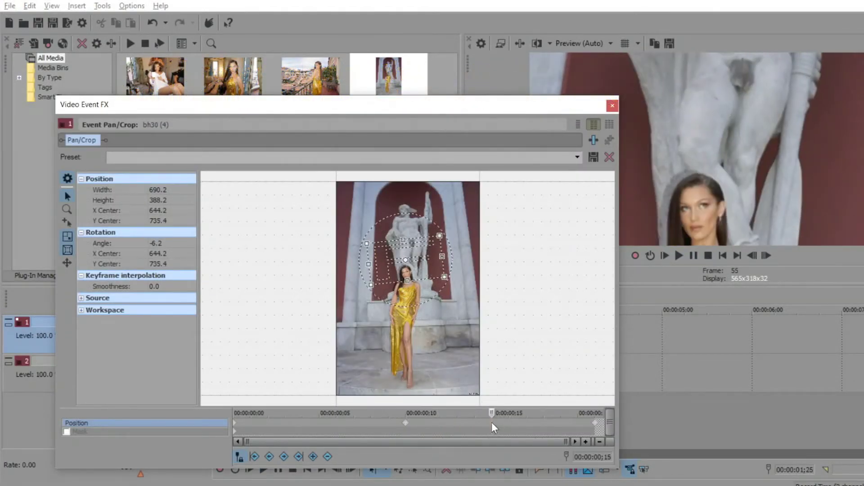
{"action": "left_click_drag", "start_coordinate": [346, 427], "coordinate": [320, 419]}
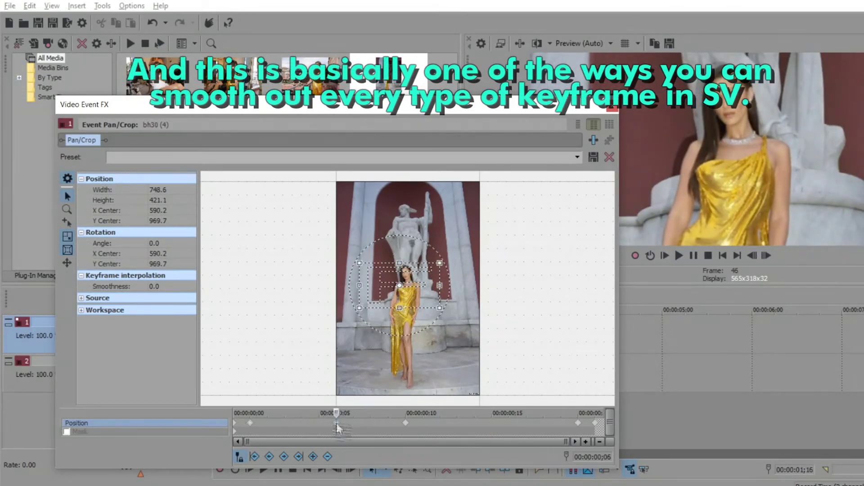
{"action": "left_click_drag", "start_coordinate": [332, 413], "coordinate": [474, 414]}
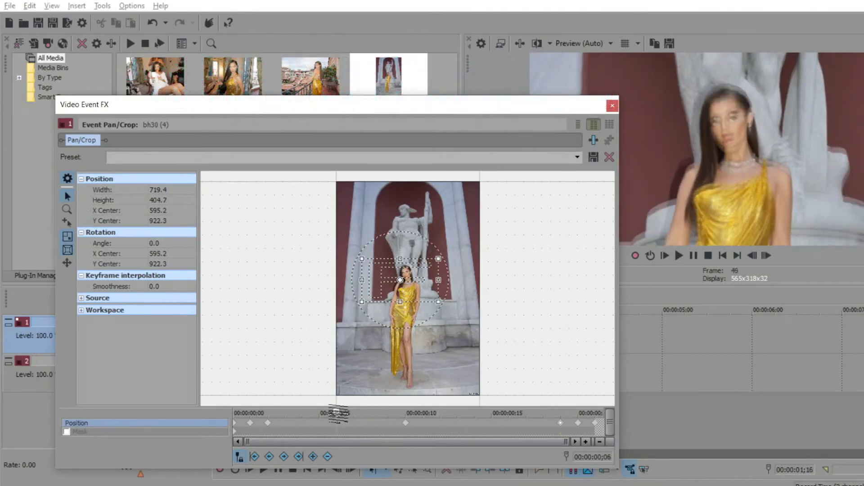
{"action": "double_click", "coordinate": [302, 423]}
{"action": "left_click", "coordinate": [474, 423]}
Step: Delete a middle keyframe from bh30 (4), preview it, and close the Pan/Crop window
{"action": "mouse_move", "coordinate": [474, 413]}
{"action": "left_mouse_down"}
{"action": "mouse_move", "coordinate": [354, 413]}
{"action": "mouse_move", "coordinate": [474, 405]}
{"action": "left_mouse_up"}
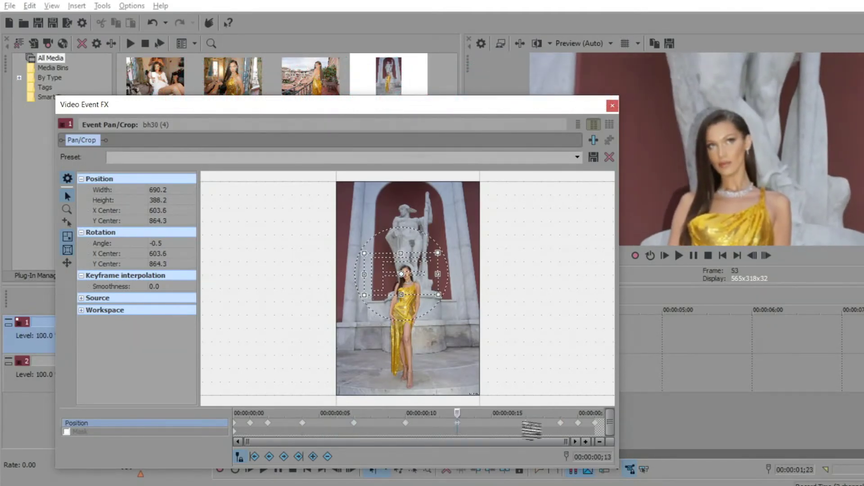
{"action": "right_click", "coordinate": [406, 423]}
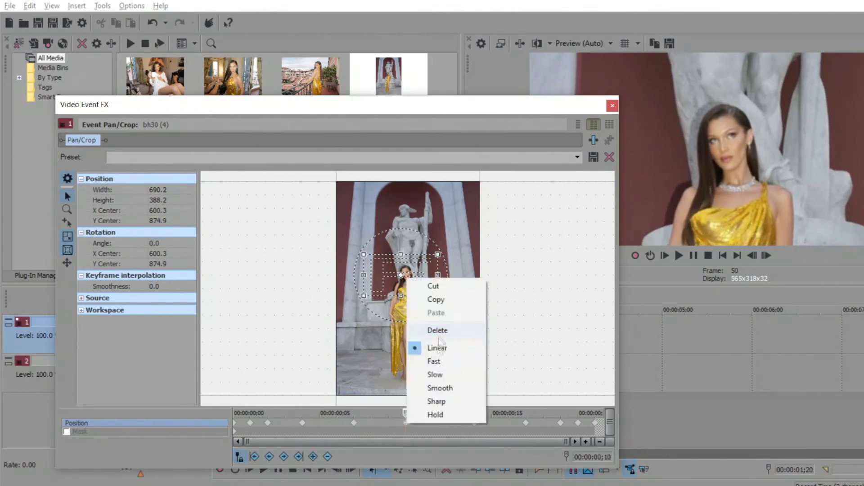
{"action": "left_click", "coordinate": [435, 330]}
{"action": "key", "text": "space"}
{"action": "left_click", "coordinate": [610, 106]}
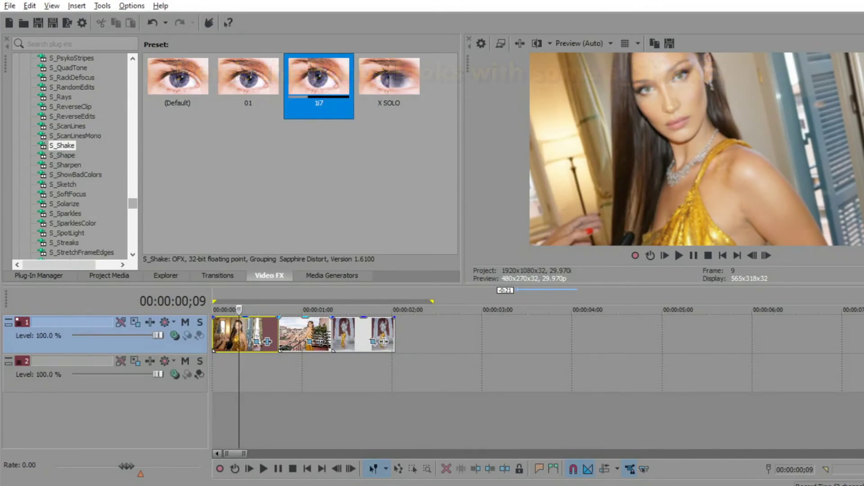
Step: Drop the S_Shake 1i7 preset onto clips two and three, then replay from the start
{"action": "left_click_drag", "start_coordinate": [320, 81], "coordinate": [304, 334]}
{"action": "left_click", "coordinate": [599, 115]}
{"action": "left_click", "coordinate": [356, 330]}
{"action": "left_click_drag", "start_coordinate": [319, 81], "coordinate": [361, 259]}
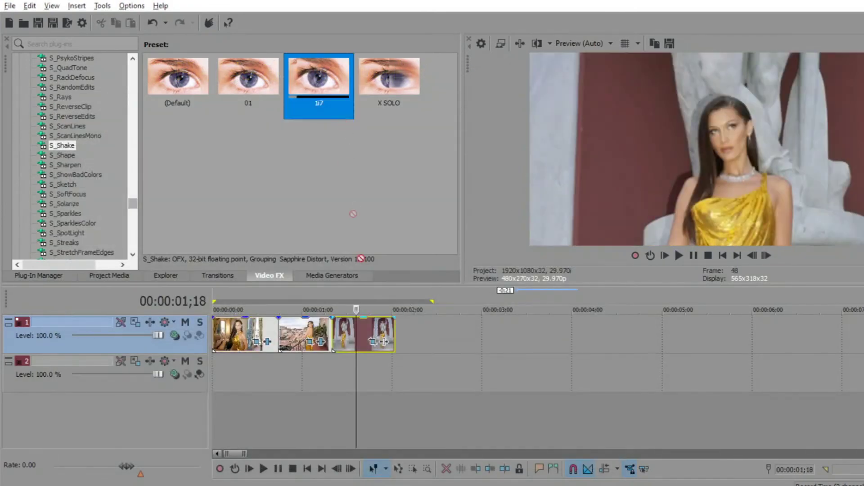
{"action": "left_click_drag", "start_coordinate": [375, 341], "coordinate": [375, 341]}
{"action": "left_click", "coordinate": [614, 107]}
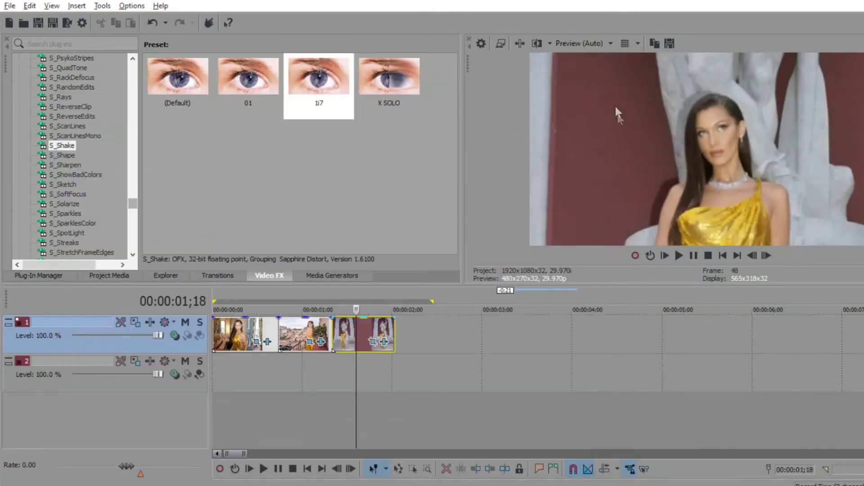
{"action": "left_click", "coordinate": [666, 255]}
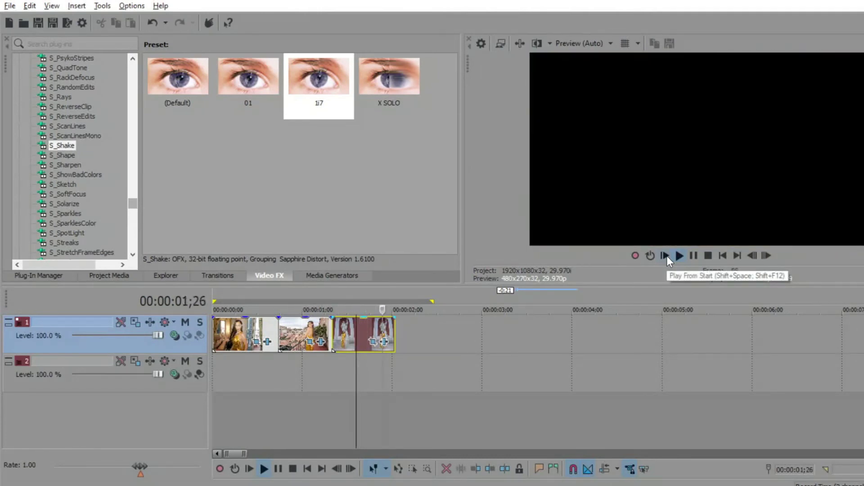